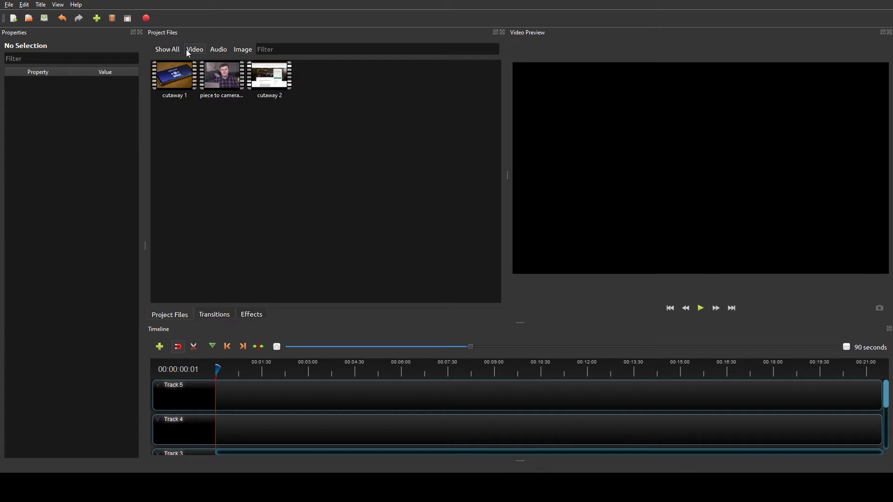
# - Show only the audio files, only the images, and all project files again
pyautogui.click(212, 53)
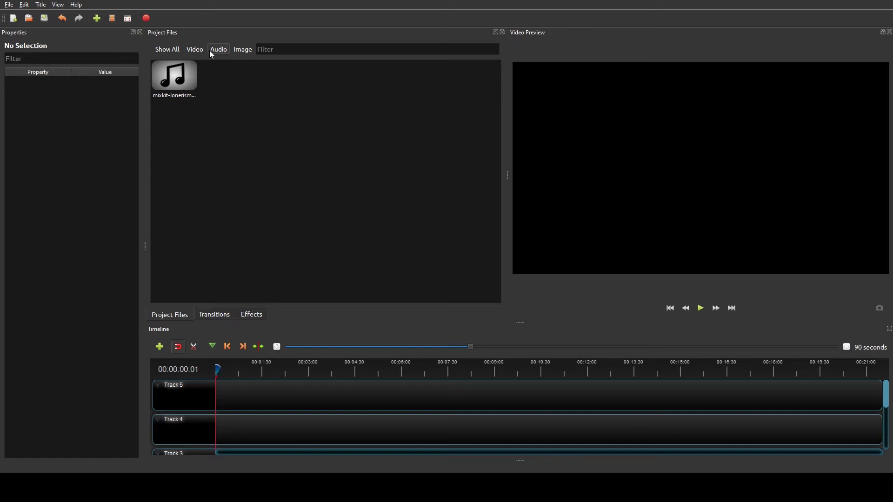
pyautogui.click(244, 52)
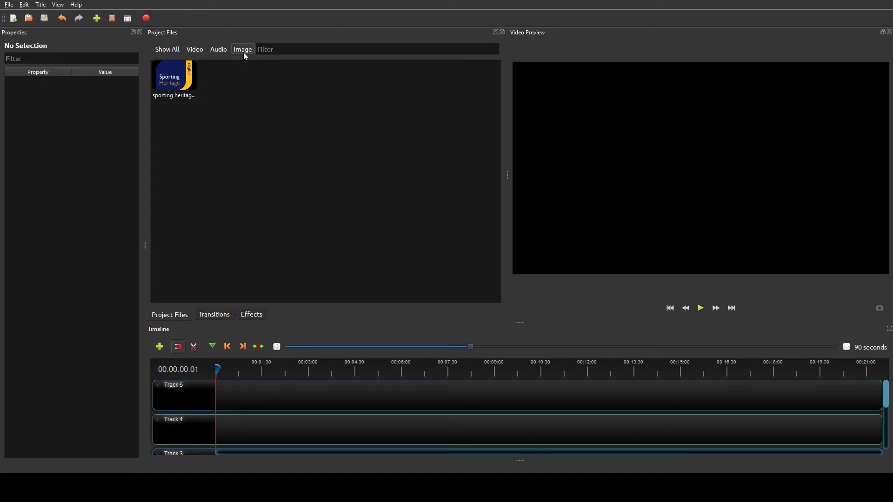
pyautogui.click(176, 48)
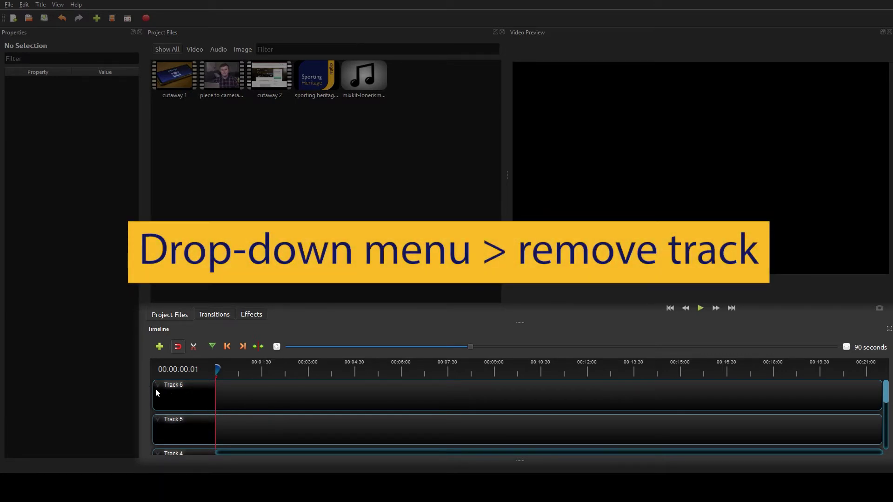
# - Remove Track 6 from the timeline and place the piece to camera clip at the start of the video track
pyautogui.click(157, 389)
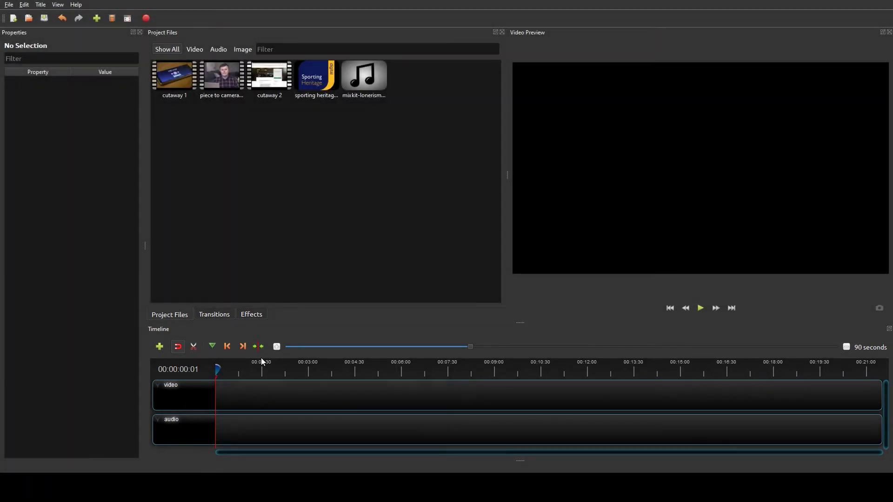
pyautogui.click(236, 83)
pyautogui.moveTo(236, 83); pyautogui.dragTo(225, 391)
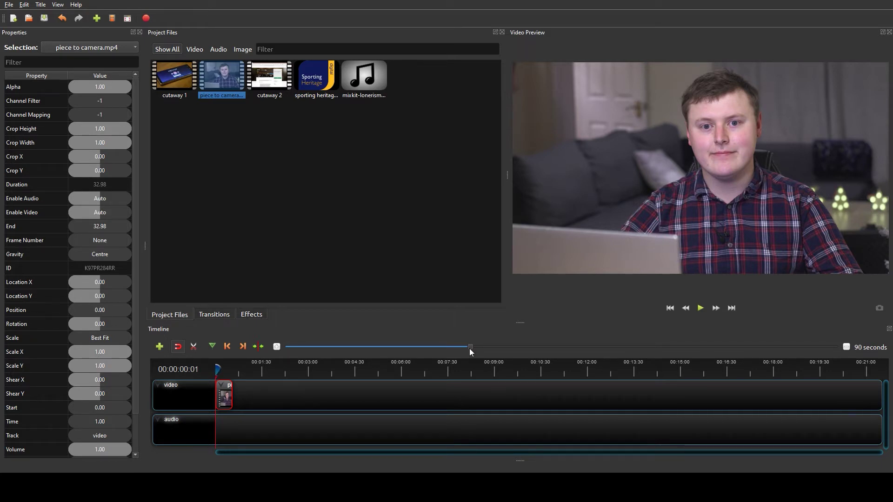
pyautogui.moveTo(470, 348); pyautogui.dragTo(361, 350)
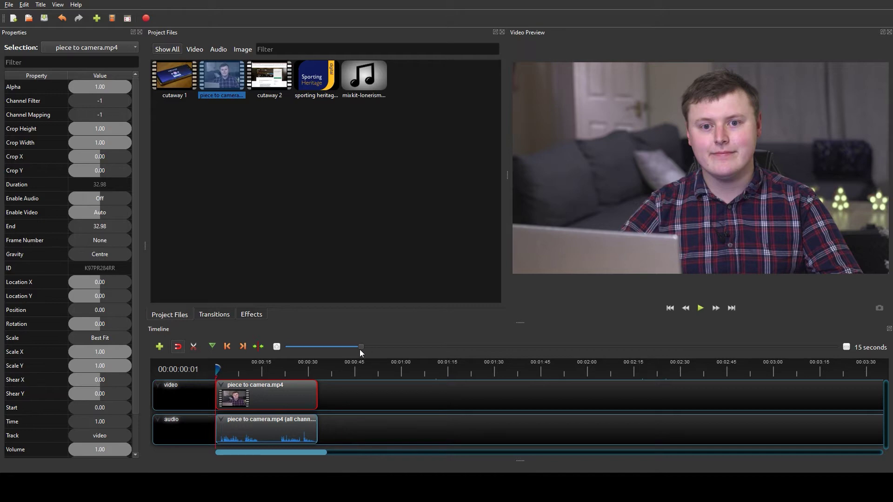
# - Trim about 1.6 seconds off the start of the audio and video clips and move both back to the timeline's beginning
pyautogui.moveTo(359, 347); pyautogui.dragTo(304, 342)
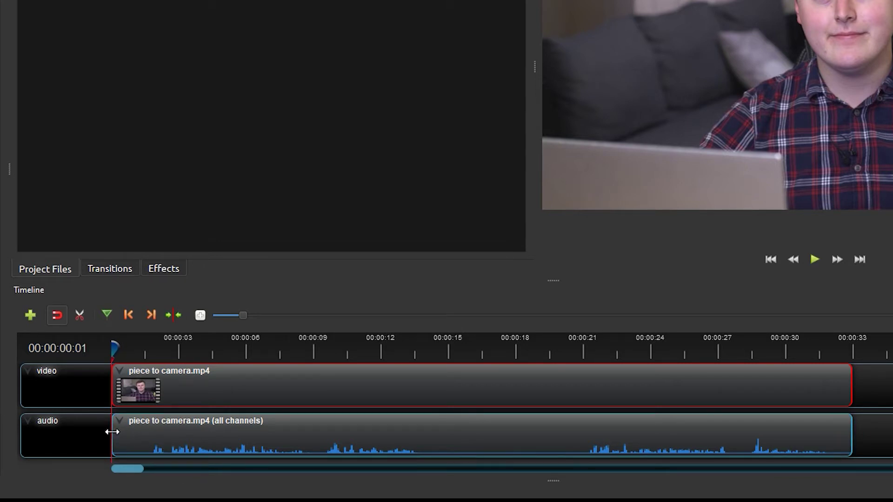
pyautogui.moveTo(112, 432); pyautogui.dragTo(147, 432)
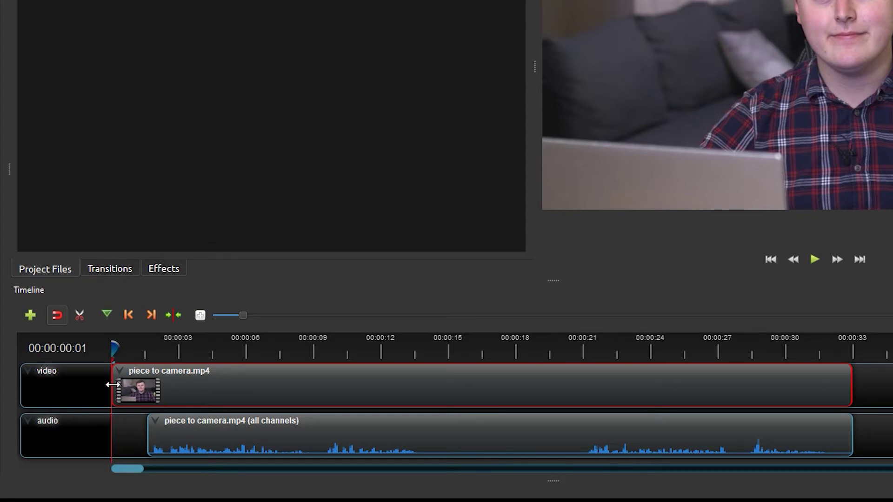
pyautogui.moveTo(112, 385); pyautogui.dragTo(148, 384)
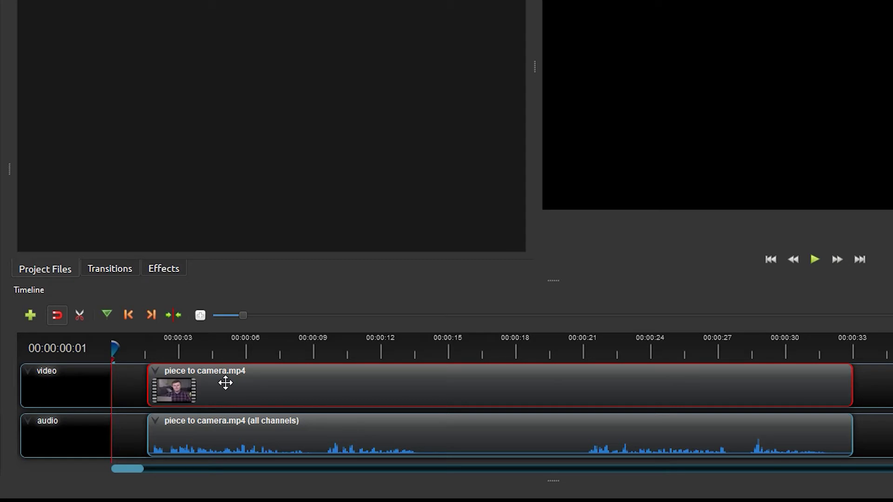
pyautogui.moveTo(225, 382); pyautogui.dragTo(182, 381)
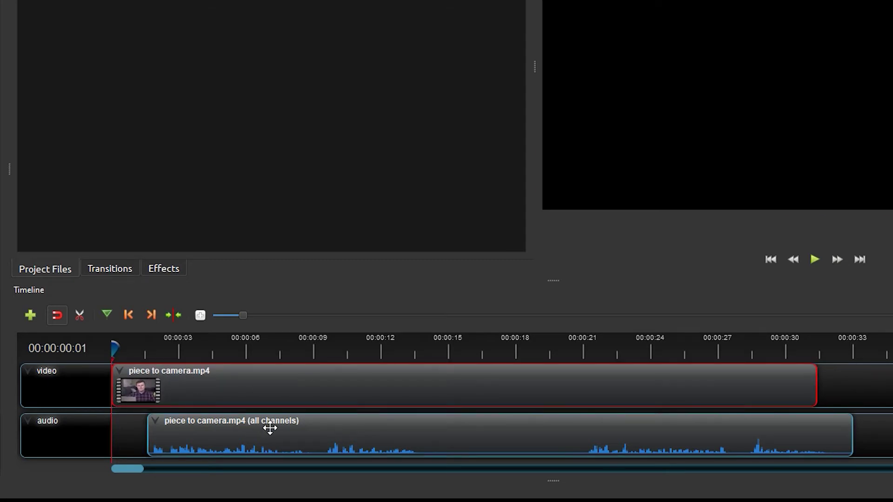
pyautogui.moveTo(269, 429); pyautogui.dragTo(213, 431)
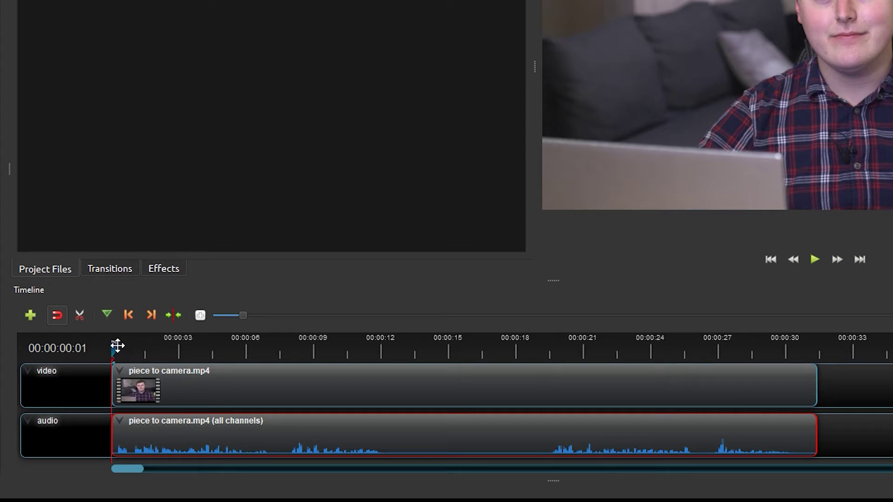
# - Split the piece to camera audio and video clips at about 12.7 seconds and again at about 19 seconds
pyautogui.moveTo(117, 345); pyautogui.dragTo(410, 350)
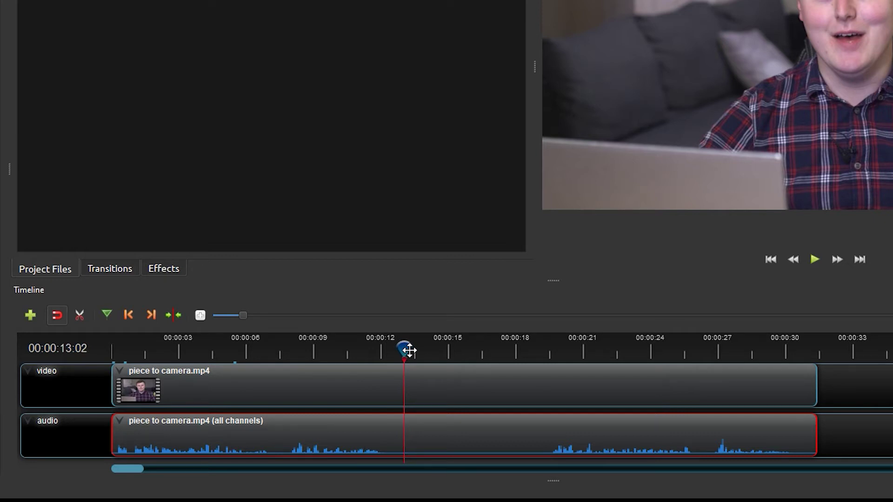
pyautogui.click(86, 316)
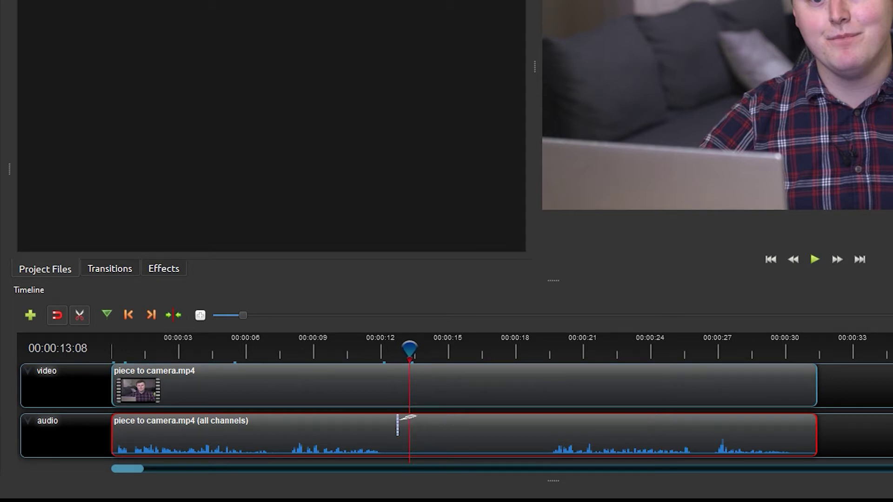
pyautogui.click(397, 423)
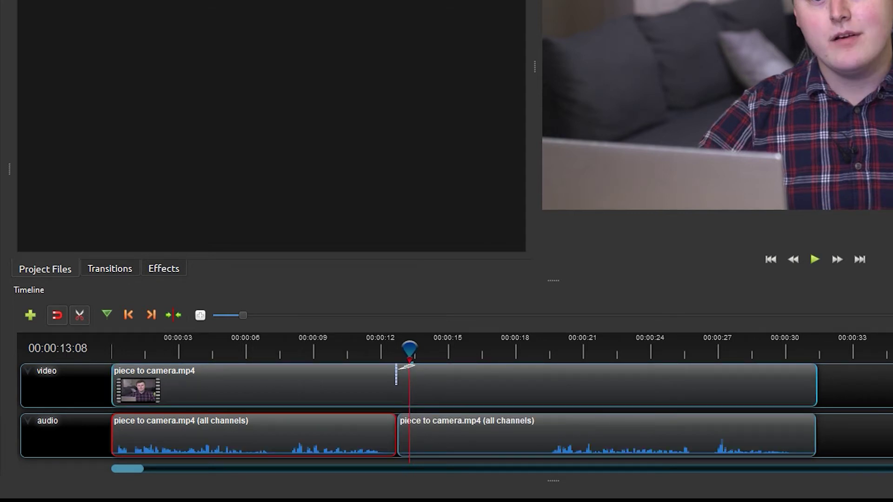
pyautogui.click(396, 374)
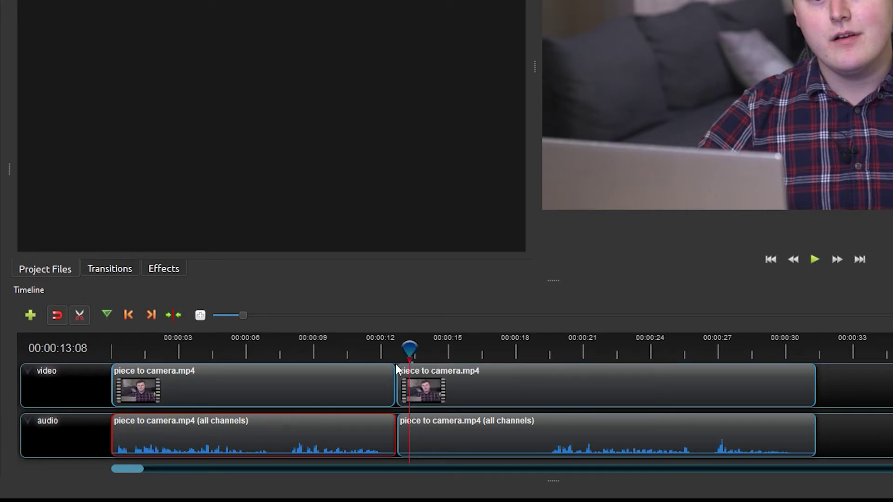
pyautogui.click(539, 421)
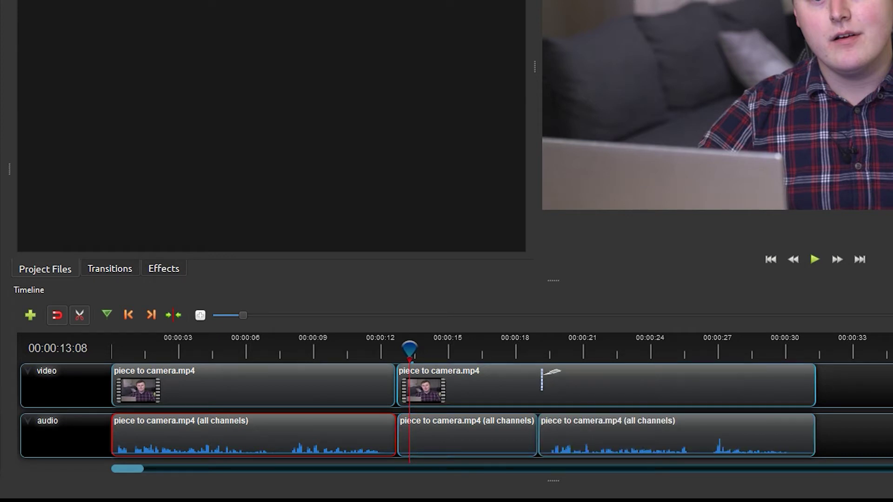
pyautogui.click(539, 372)
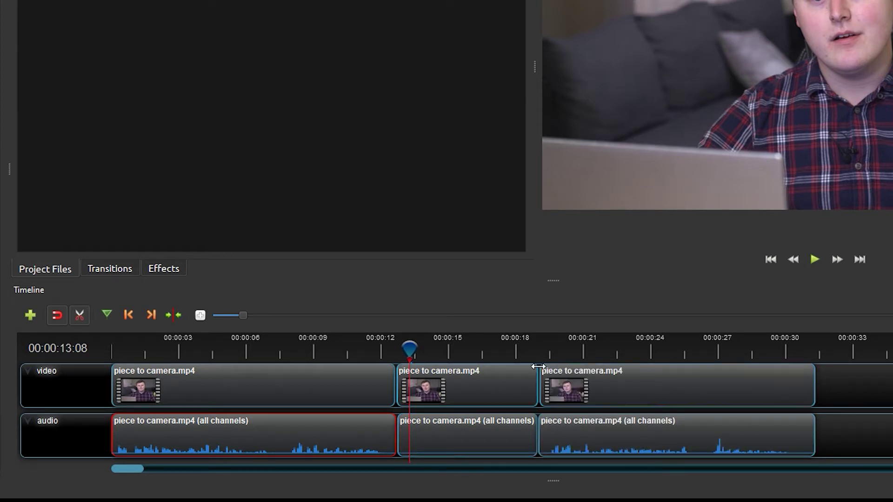
pyautogui.click(80, 316)
# - Delete the middle video and audio segments and move the last segments up against the first ones to close the gap
pyautogui.click(473, 381)
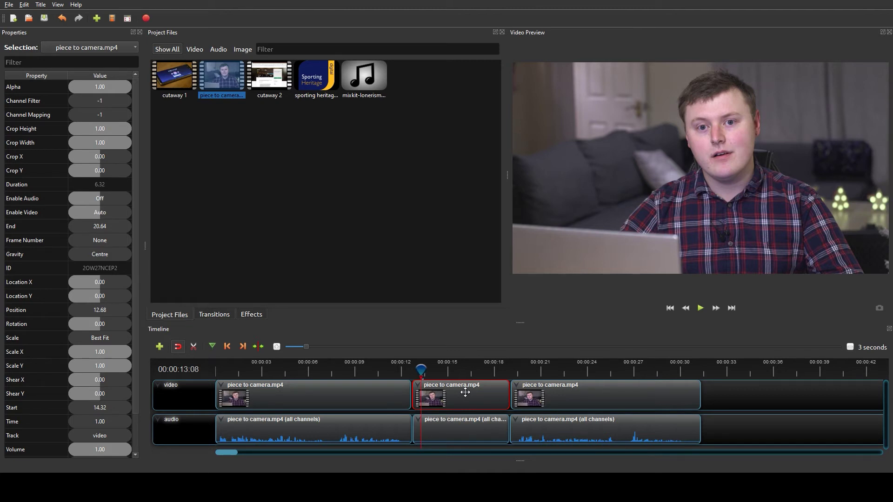
pyautogui.press('Delete')
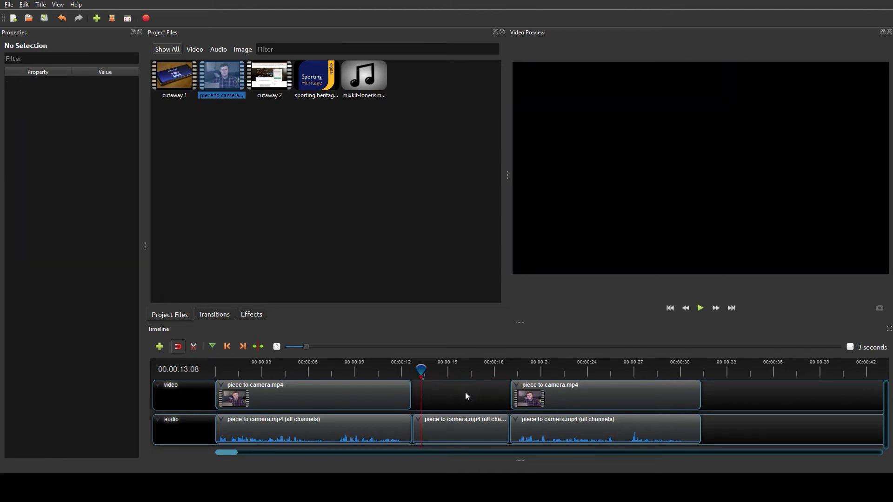
pyautogui.click(463, 426)
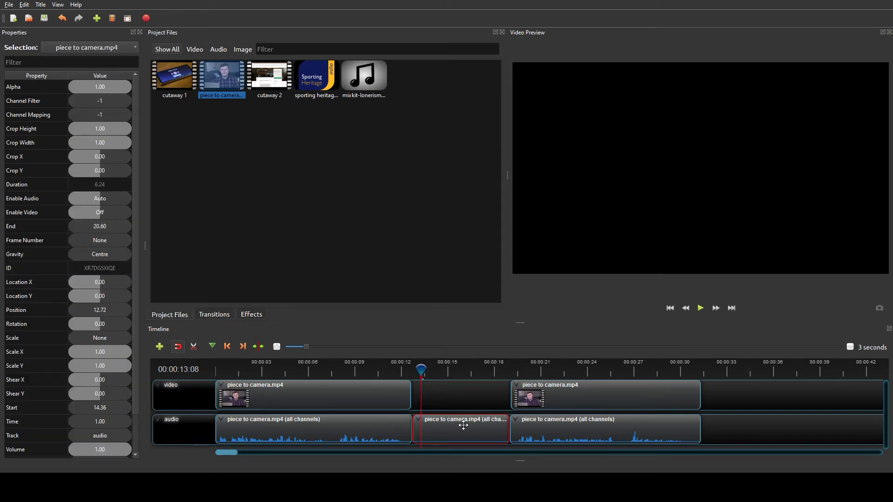
pyautogui.press('Delete')
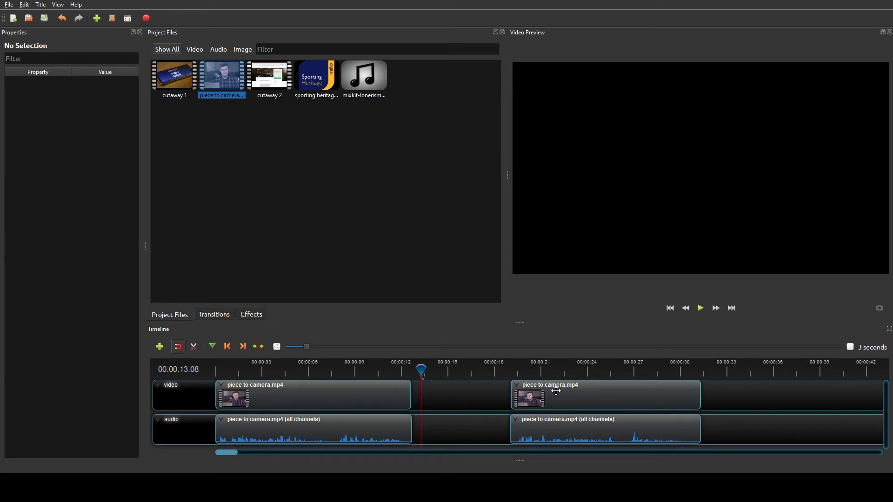
pyautogui.moveTo(556, 391); pyautogui.dragTo(459, 398)
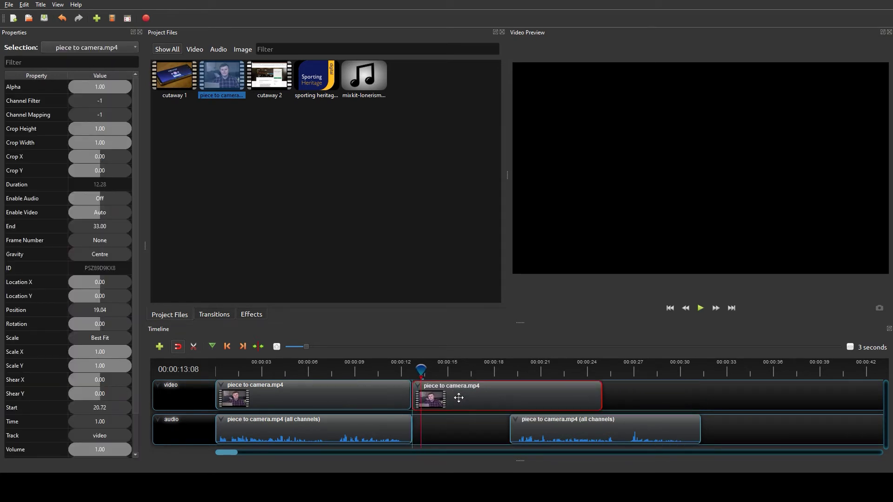
pyautogui.moveTo(552, 428); pyautogui.dragTo(459, 431)
# - Scrub back and forth across the join between the two piece to camera segments to review the cut
pyautogui.moveTo(421, 370); pyautogui.dragTo(395, 370)
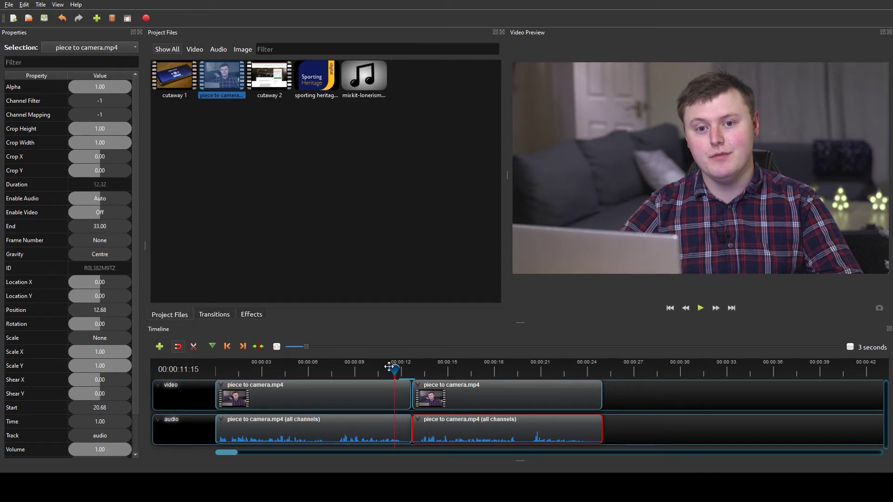
pyautogui.moveTo(389, 367); pyautogui.dragTo(423, 377)
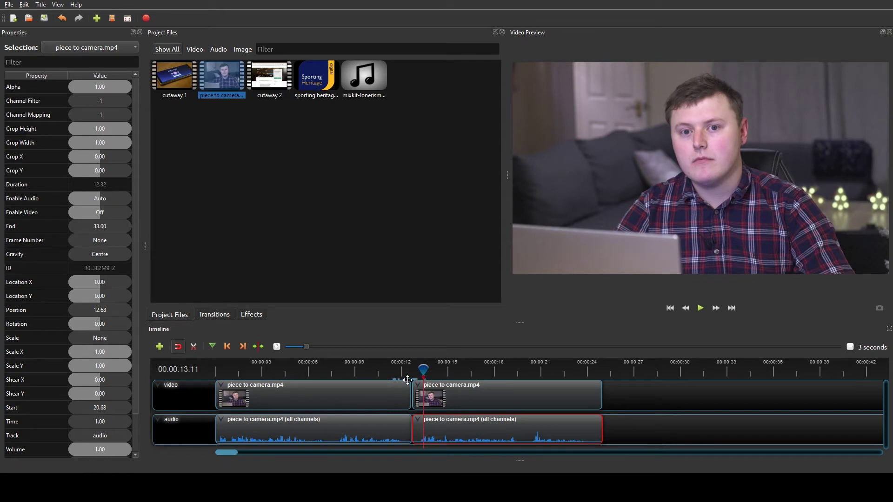
pyautogui.moveTo(424, 370); pyautogui.dragTo(378, 372)
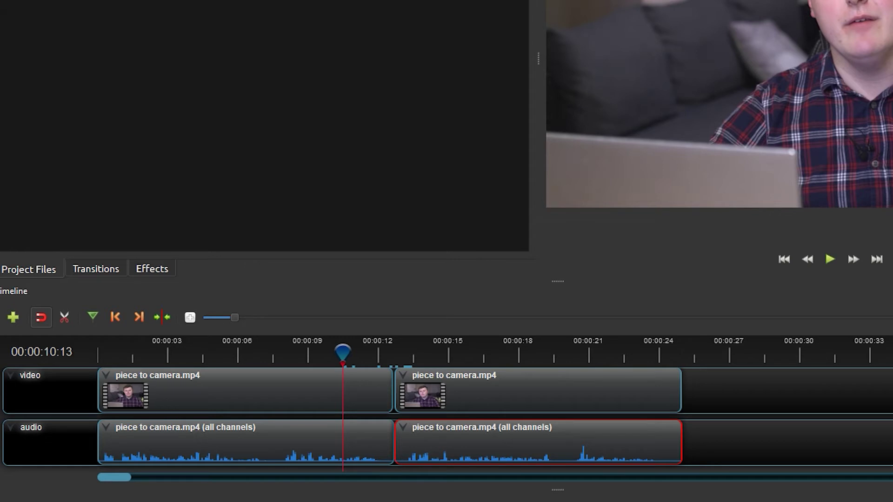
# - Add a track above the video track and place cutaway 1 on it at about 11.8 seconds, covering the cut
pyautogui.click(17, 316)
pyautogui.moveTo(179, 96); pyautogui.dragTo(405, 372)
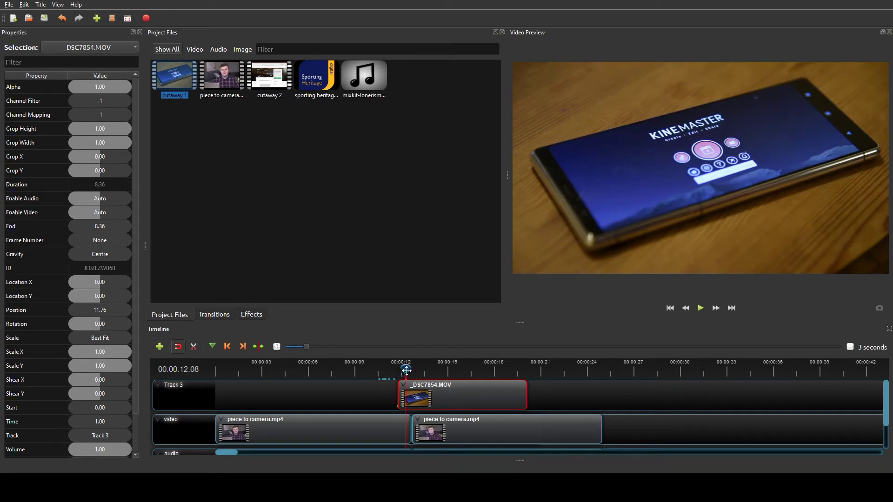
# - Trim the cutaway to start at 3.44 and end at 6.32, position it at 11.96, and turn off its audio
pyautogui.moveTo(406, 370); pyautogui.dragTo(442, 378)
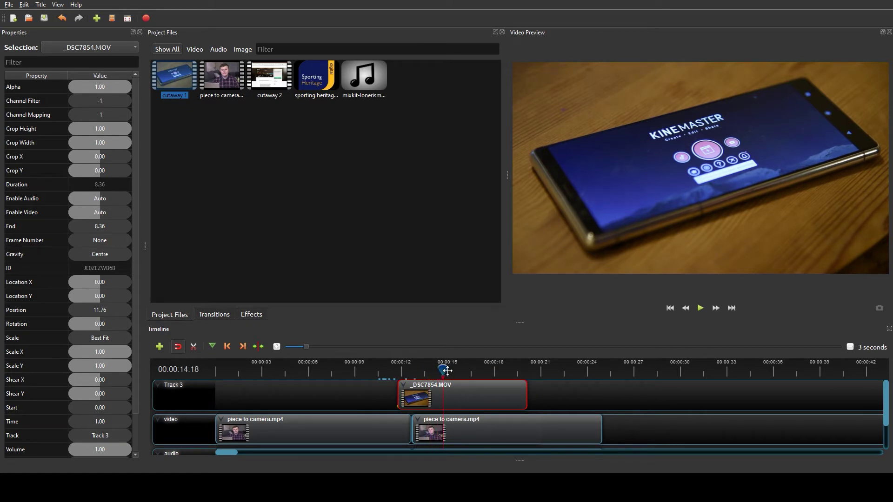
pyautogui.moveTo(446, 368)
pyautogui.mouseDown()
pyautogui.moveTo(465, 373)
pyautogui.moveTo(452, 371)
pyautogui.mouseUp()
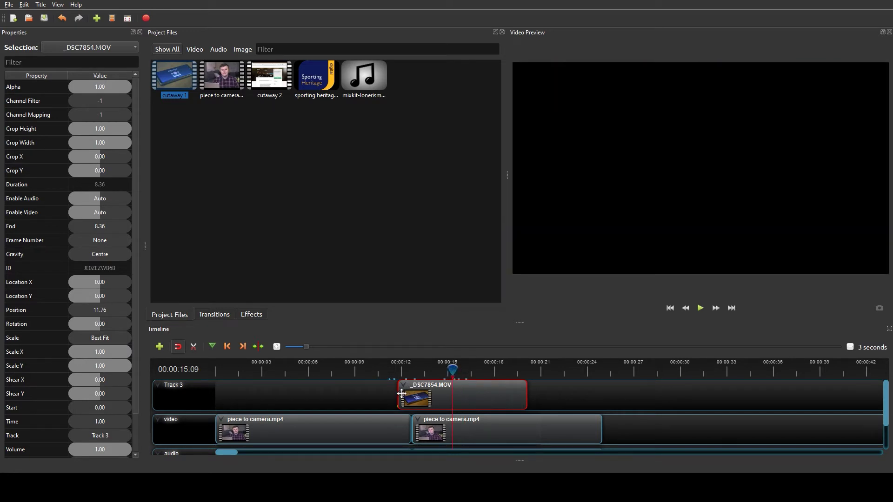
pyautogui.moveTo(397, 393); pyautogui.dragTo(450, 398)
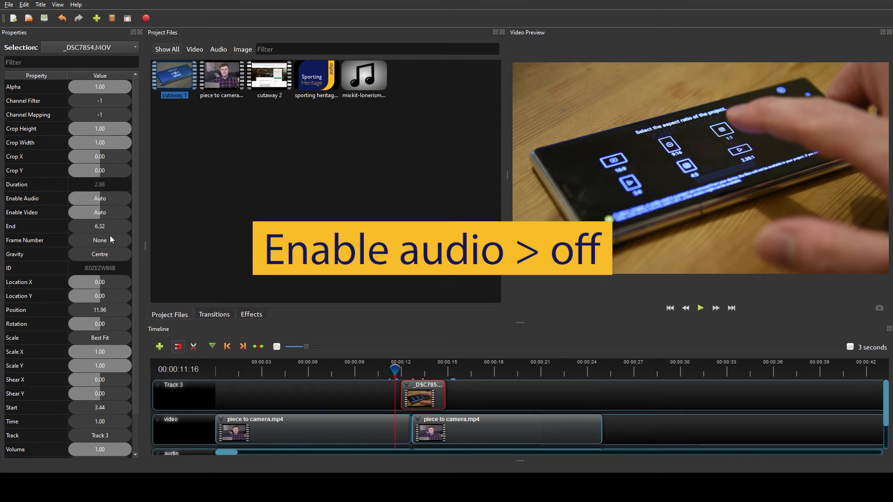
pyautogui.click(112, 198)
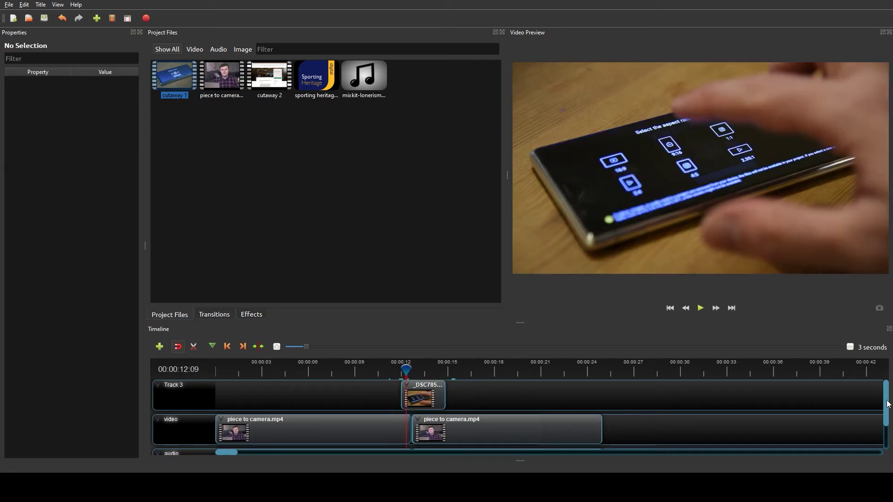
# - Split the second piece to camera video and audio segments at about 19.6 seconds and again at about 20.3 seconds
pyautogui.moveTo(887, 403); pyautogui.dragTo(890, 433)
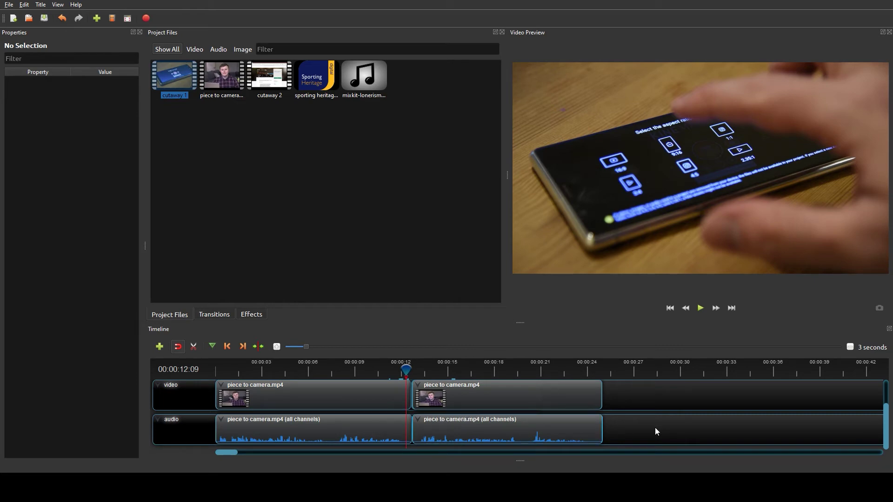
pyautogui.click(429, 370)
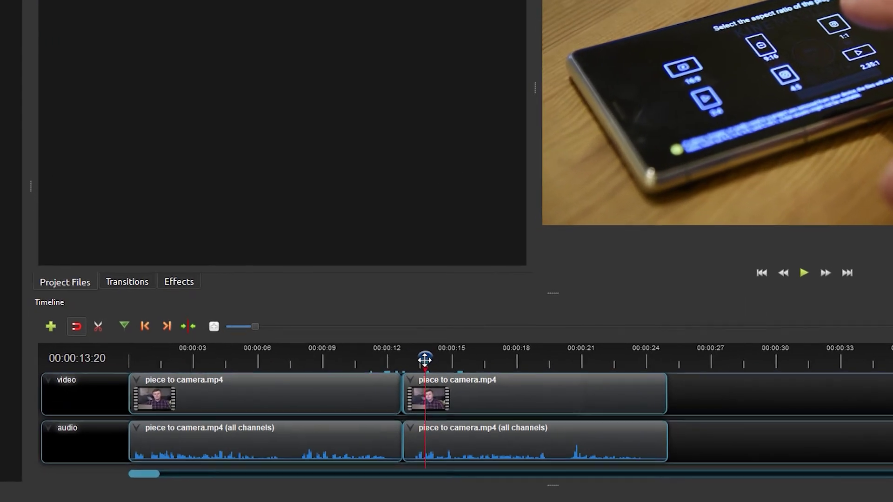
pyautogui.moveTo(425, 361); pyautogui.dragTo(581, 343)
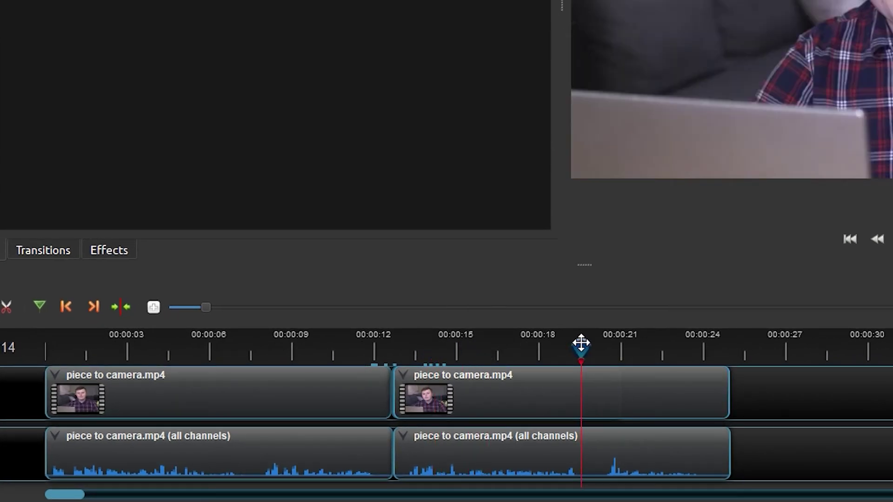
pyautogui.click(11, 299)
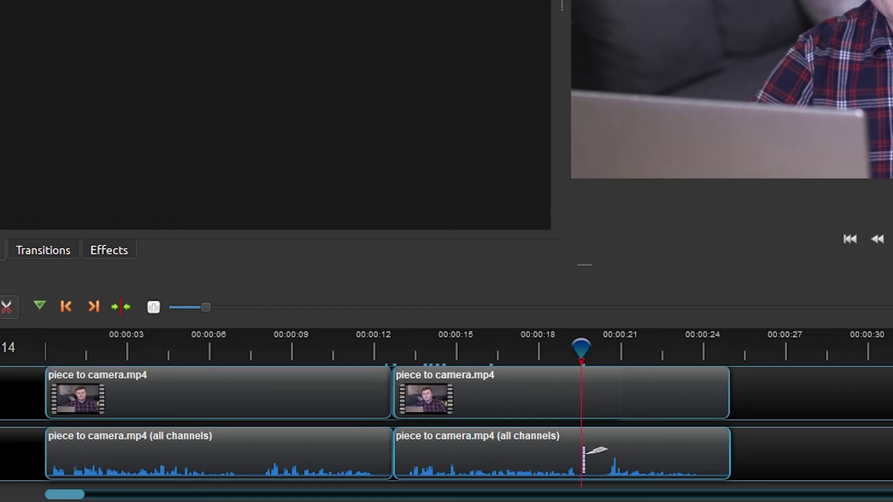
pyautogui.click(582, 452)
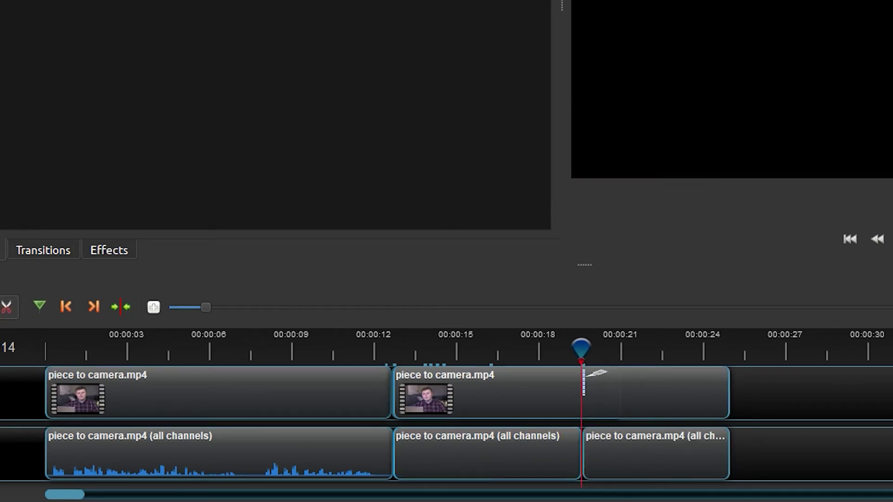
pyautogui.click(595, 393)
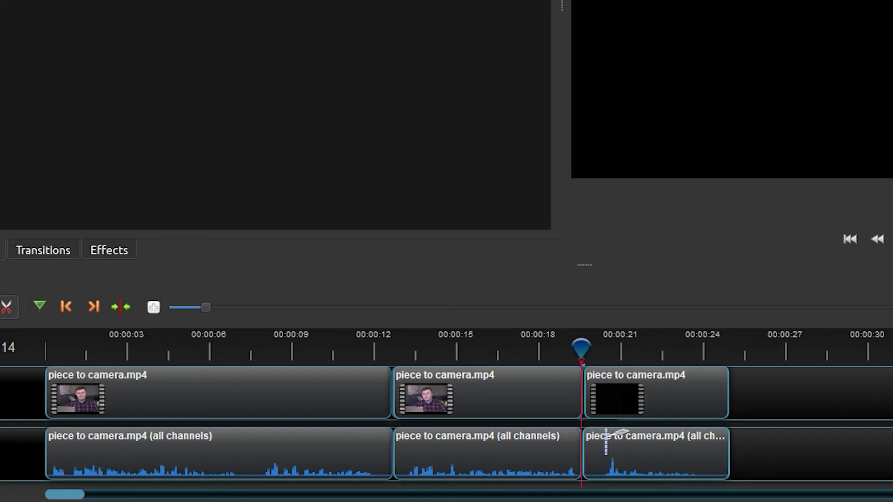
pyautogui.click(602, 444)
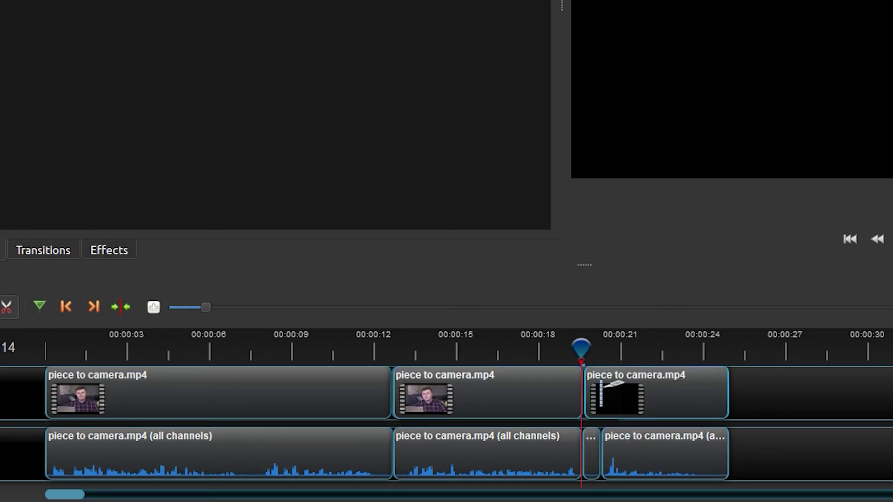
pyautogui.click(600, 391)
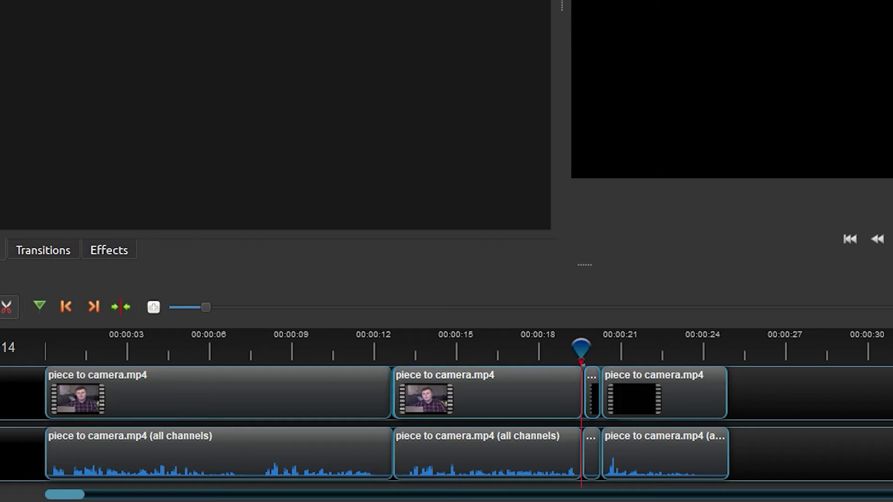
pyautogui.click(5, 308)
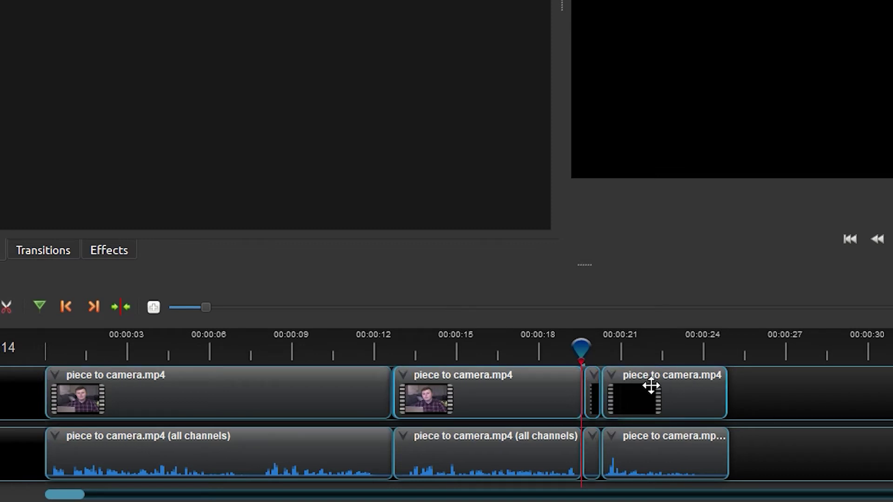
# - Delete the short video and audio segments between the two new cuts and close the gap
pyautogui.click(592, 389)
pyautogui.press('Delete')
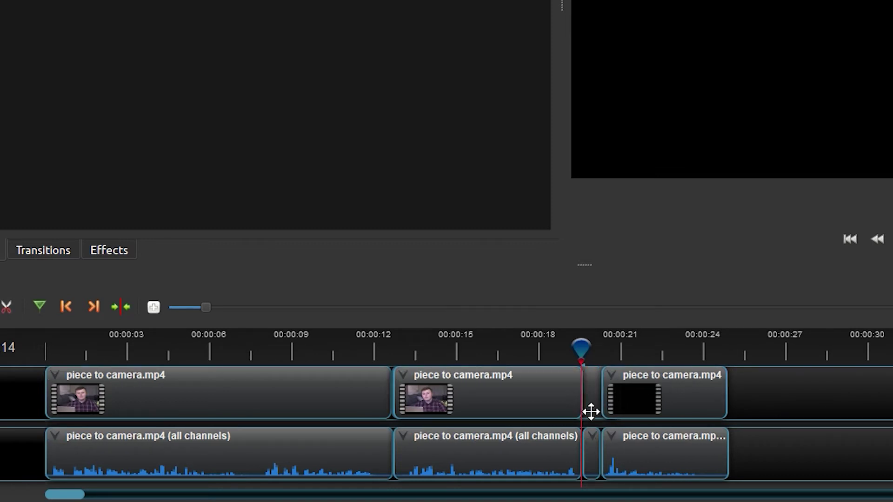
pyautogui.click(590, 434)
pyautogui.press('Delete')
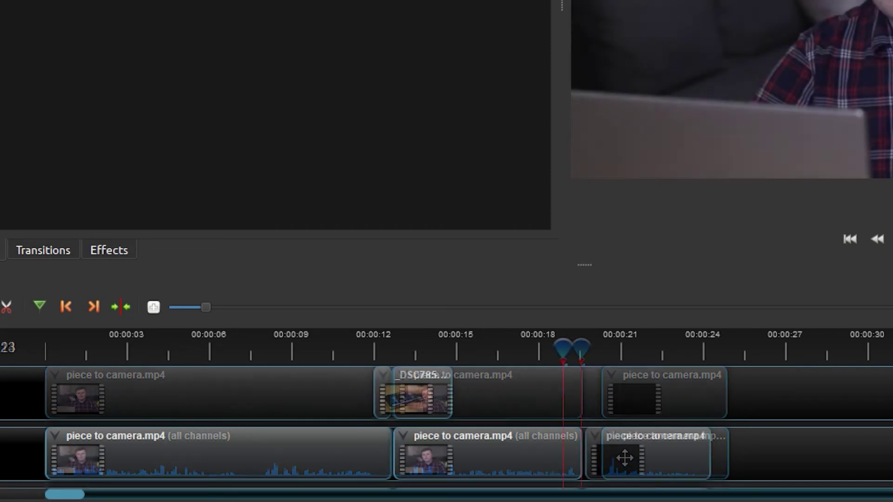
# - Place cutaway 2 on Track 3 at 17.40, covering the second cut in the piece to camera
pyautogui.moveTo(584, 223); pyautogui.dragTo(554, 385)
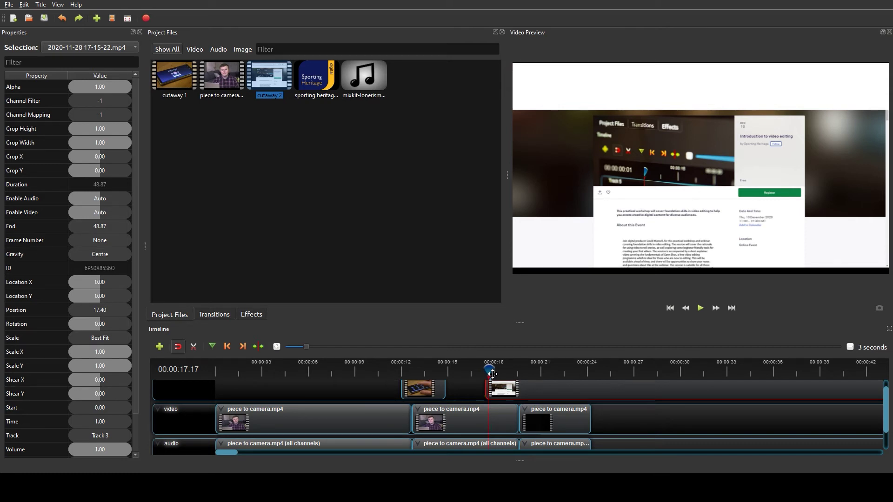
pyautogui.click(465, 386)
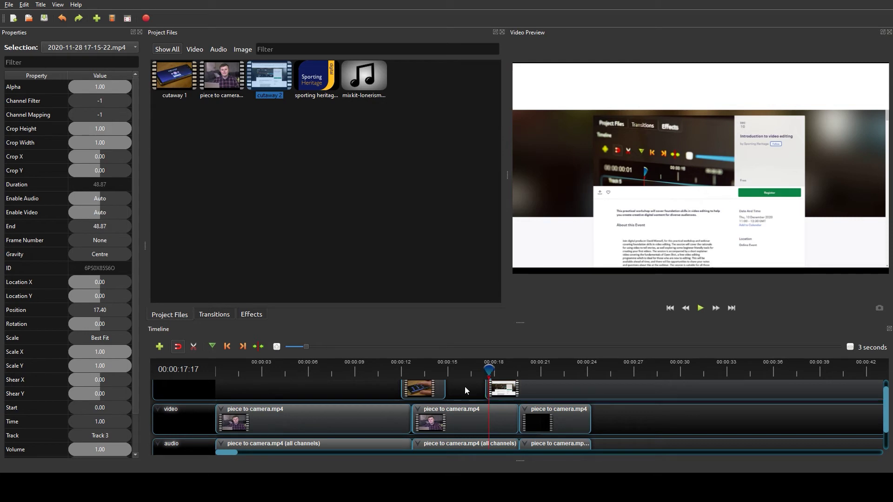
pyautogui.click(523, 389)
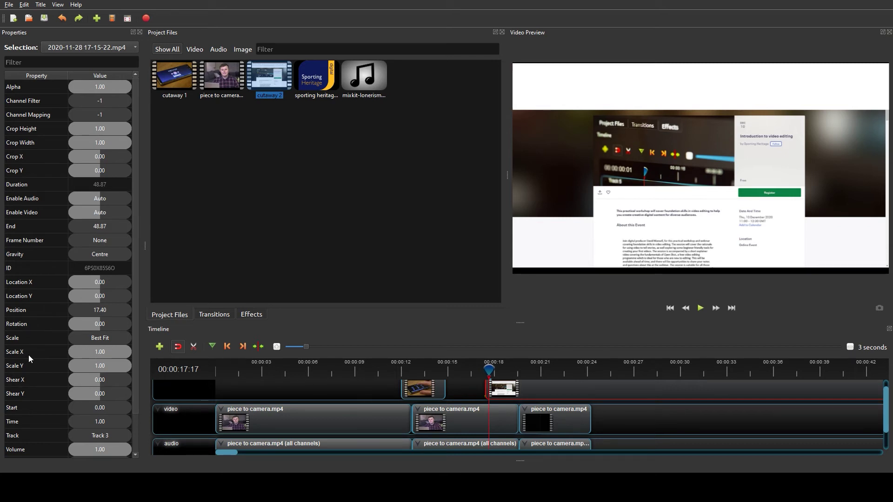
# - Set cutaway 2's Scale X and Scale Y to 1.50 and cut the clip down to 3.32 seconds
pyautogui.doubleClick(101, 353)
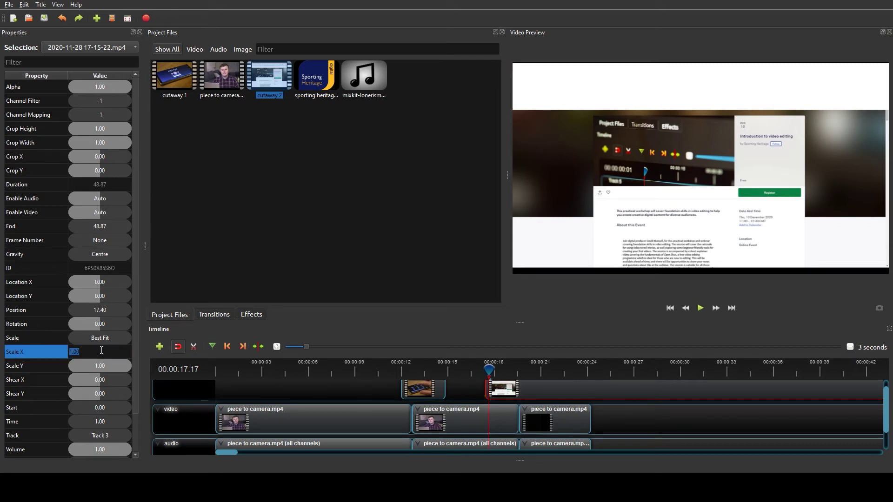
pyautogui.write('1.50')
pyautogui.doubleClick(97, 362)
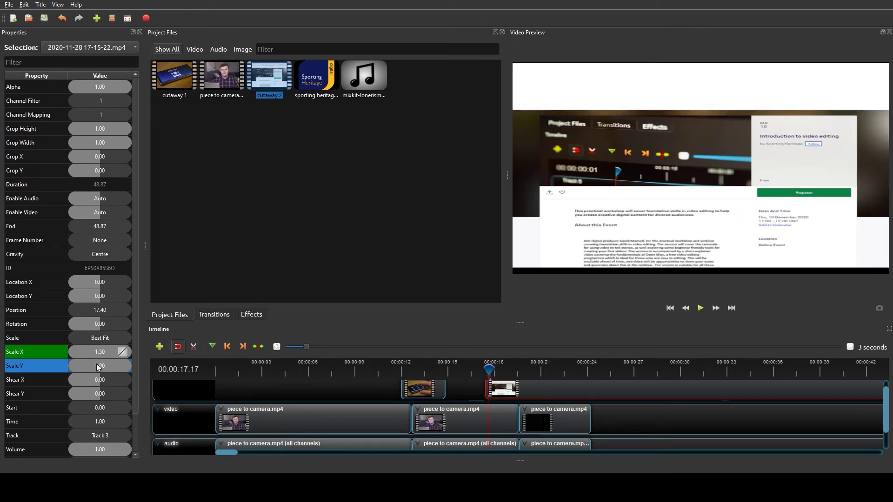
pyautogui.write('1.')
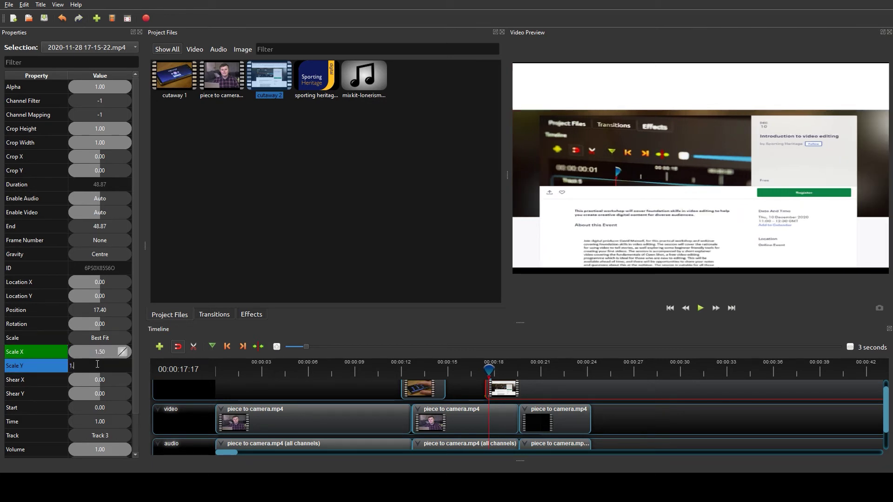
pyautogui.write('50')
pyautogui.press('Return')
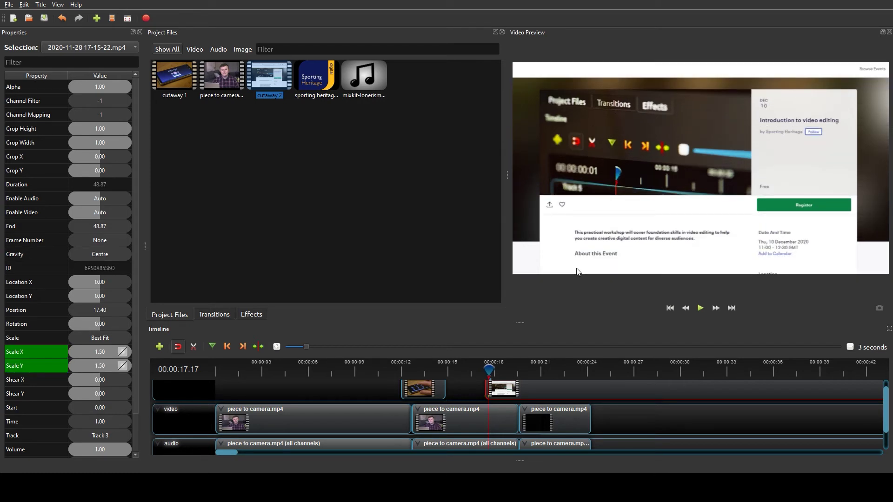
pyautogui.click(193, 352)
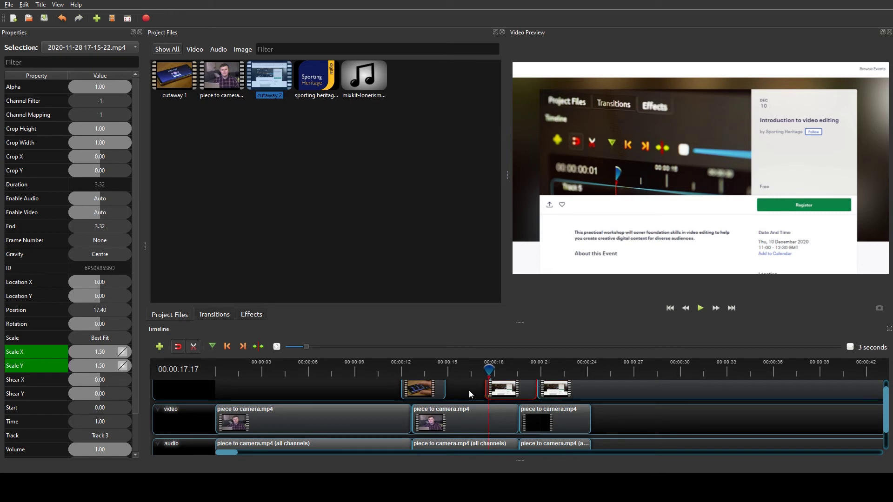
pyautogui.click(193, 347)
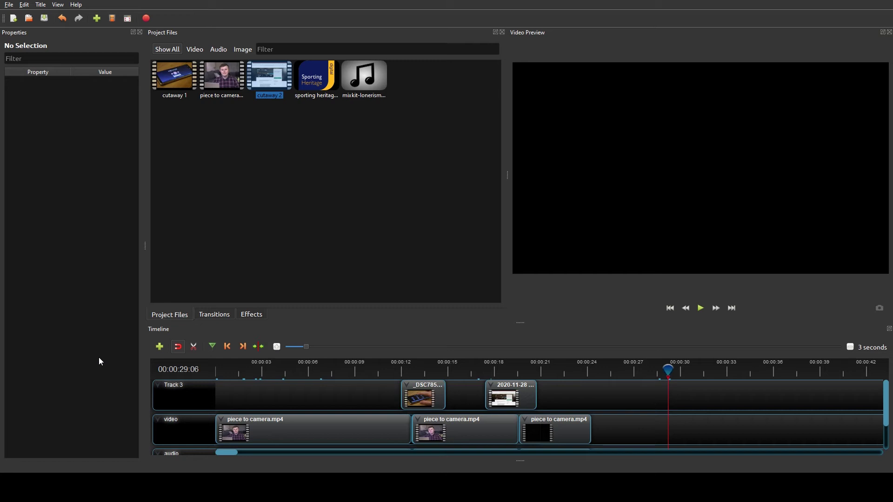
# - Add a track above the cutaway track and place the sporting heritage logo at its start
pyautogui.click(154, 352)
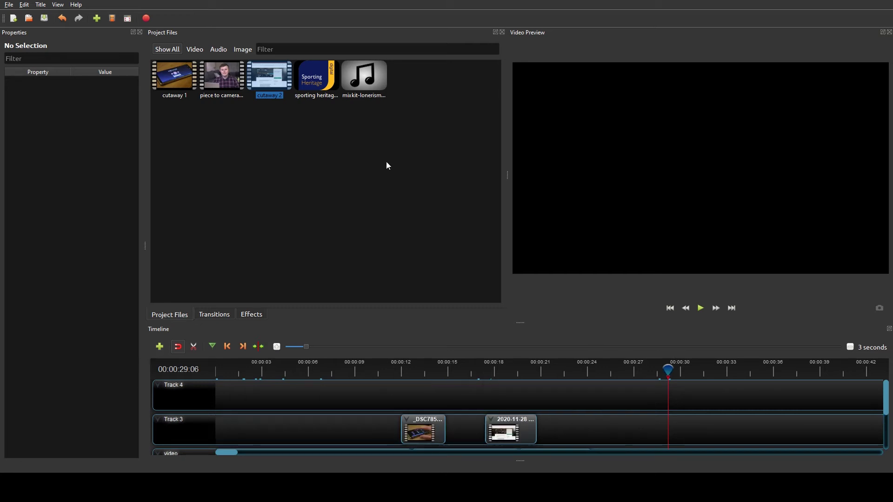
pyautogui.click(325, 74)
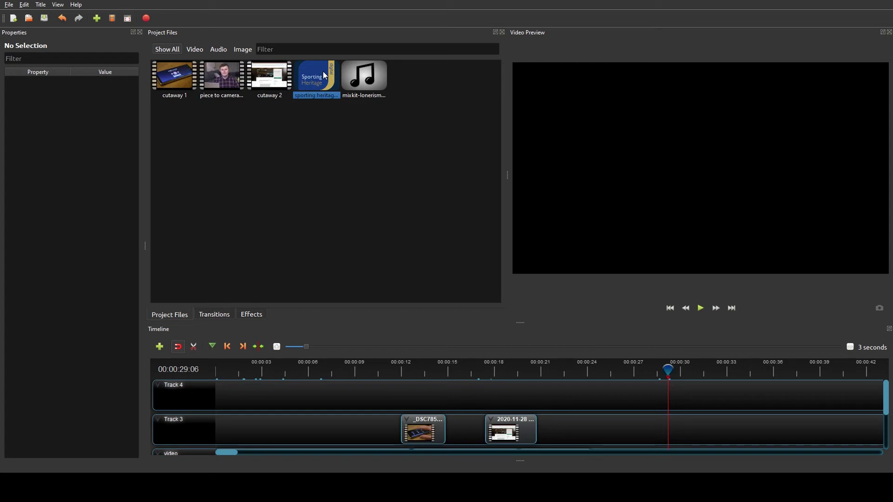
pyautogui.moveTo(325, 74); pyautogui.dragTo(237, 394)
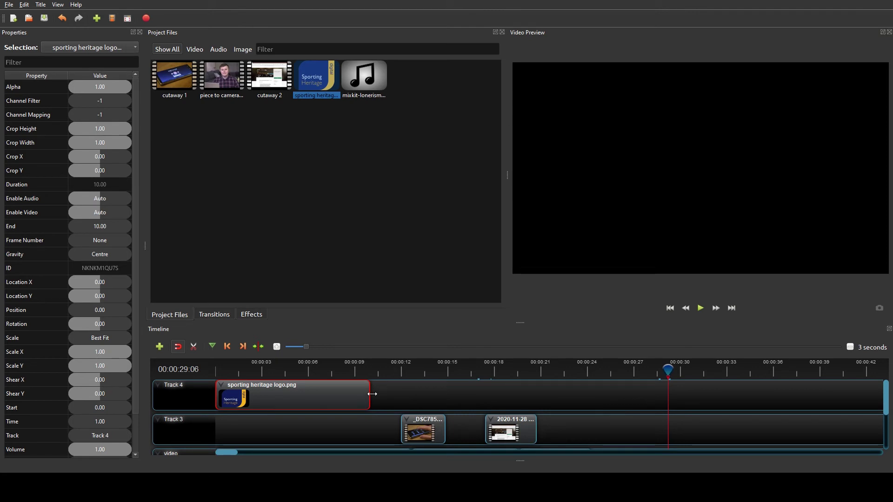
# - Extend the logo clip to end at 24.32, in line with the end of the piece to camera video
pyautogui.moveTo(368, 396); pyautogui.dragTo(626, 403)
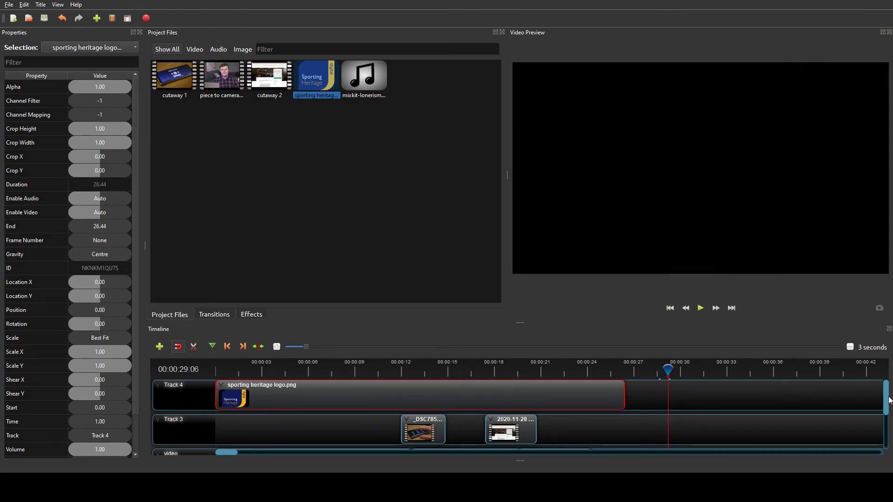
pyautogui.scroll(-1, 885, 398)
pyautogui.moveTo(625, 384); pyautogui.dragTo(593, 384)
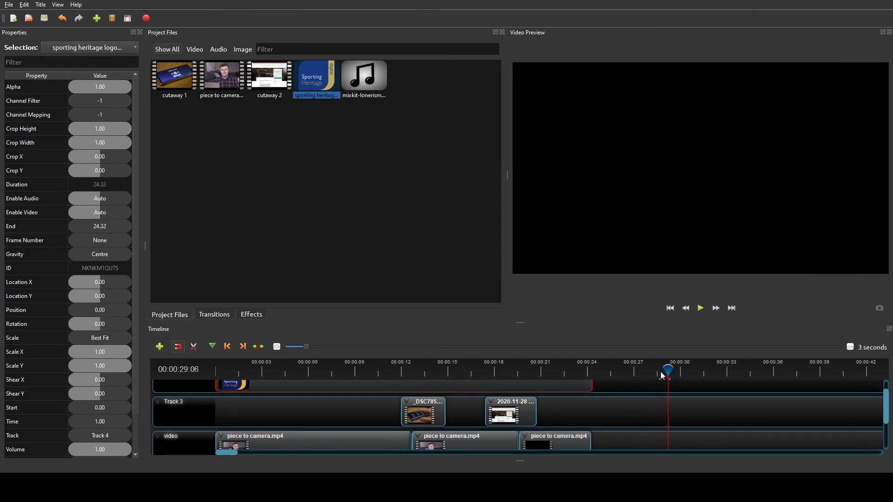
# - Preview the start of the timeline and set the logo's Scale X and Scale Y to 0.30
pyautogui.moveTo(667, 371); pyautogui.dragTo(152, 381)
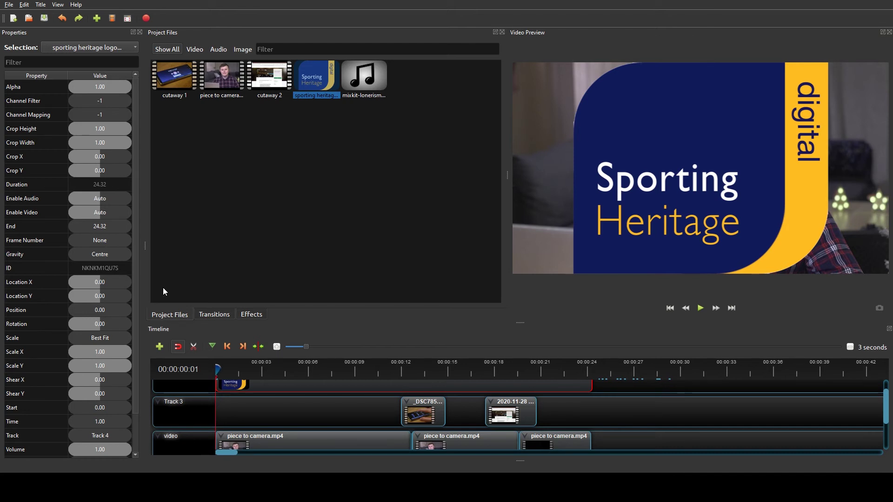
pyautogui.doubleClick(100, 356)
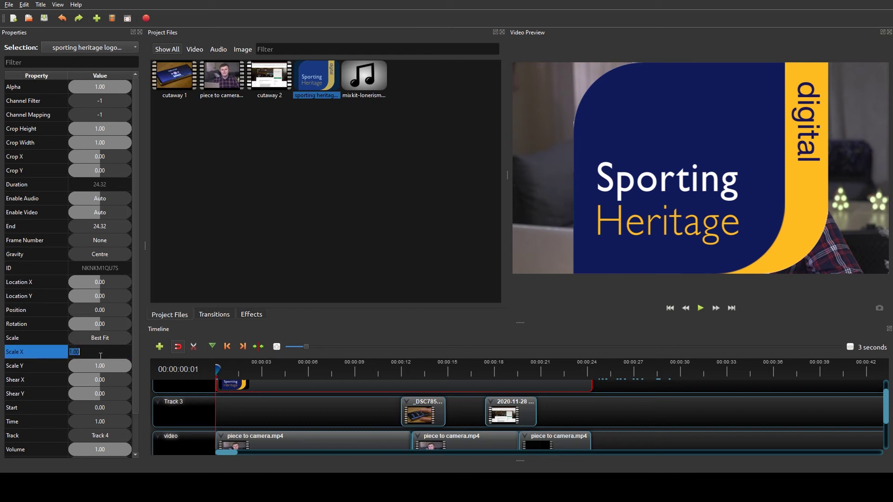
pyautogui.write('0.30')
pyautogui.click(105, 363)
pyautogui.doubleClick(105, 364)
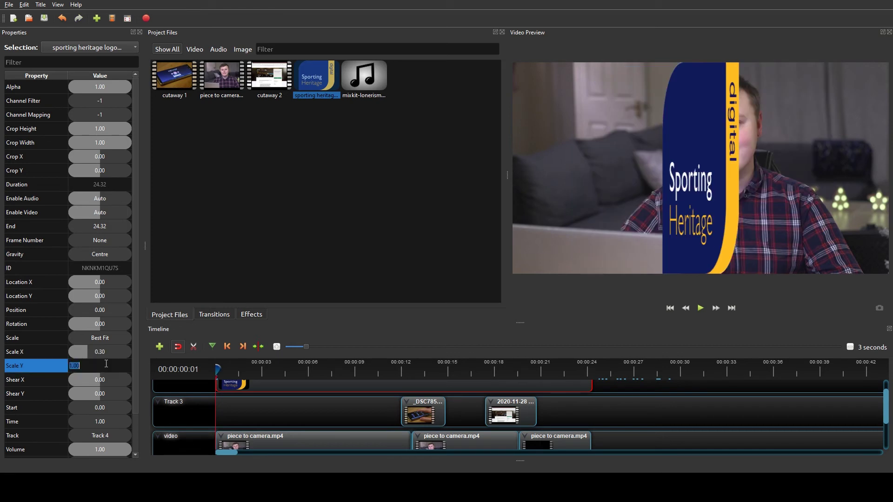
pyautogui.write('0.30')
pyautogui.press('Return')
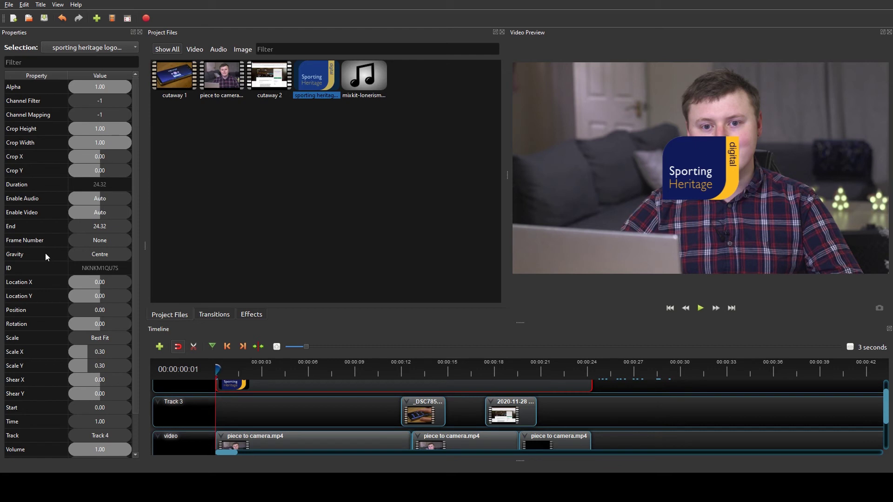
# - Set the logo's gravity to Top Left and offset it with Location X 0.10 and Location Y 0.10
pyautogui.click(100, 258)
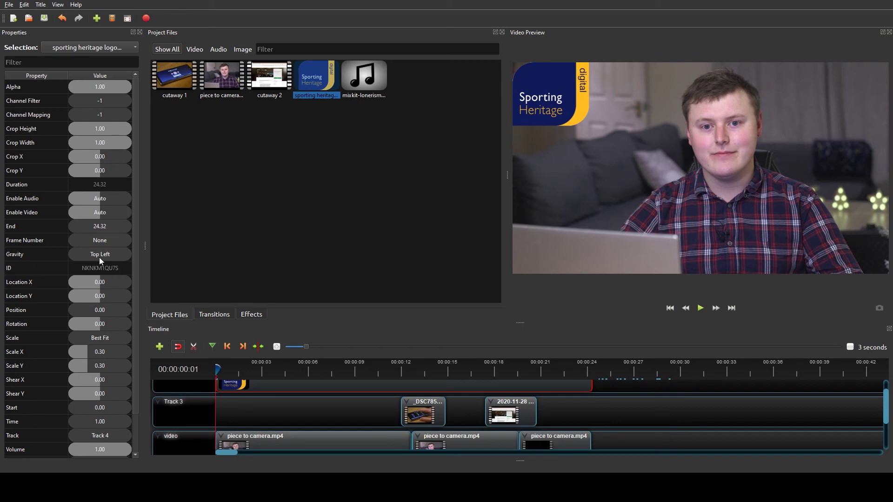
pyautogui.doubleClick(93, 283)
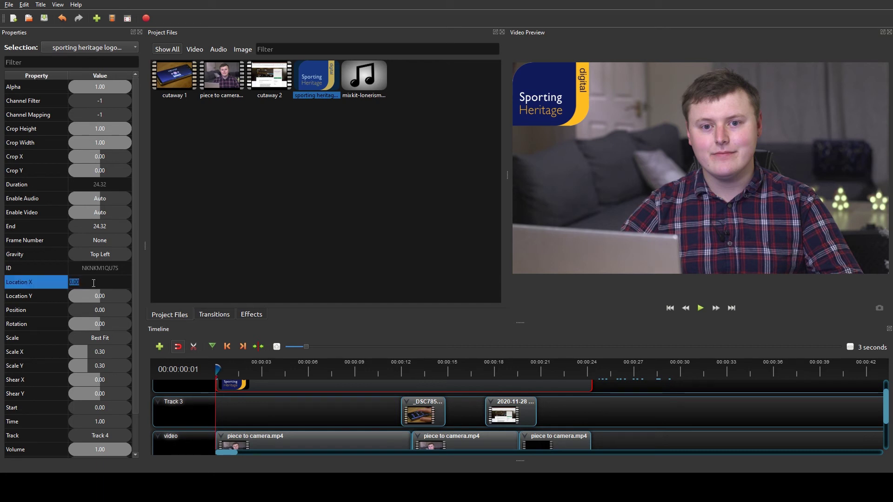
pyautogui.write('0.1')
pyautogui.press('Return')
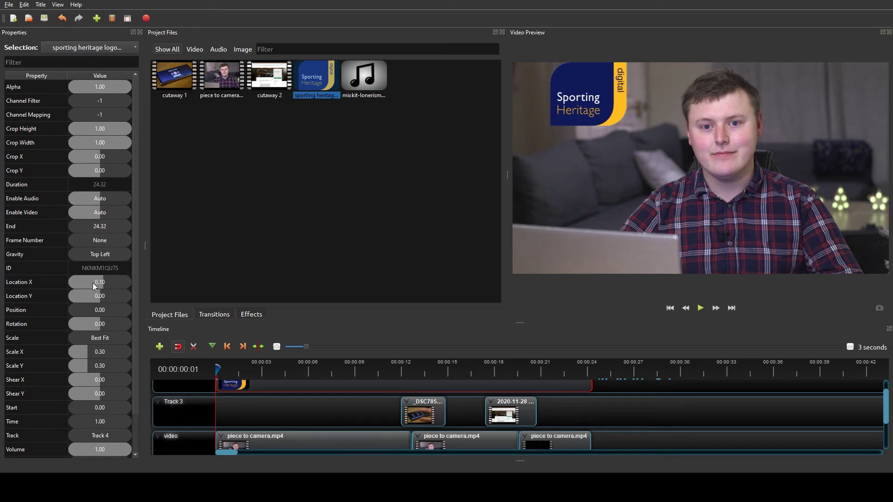
pyautogui.doubleClick(91, 296)
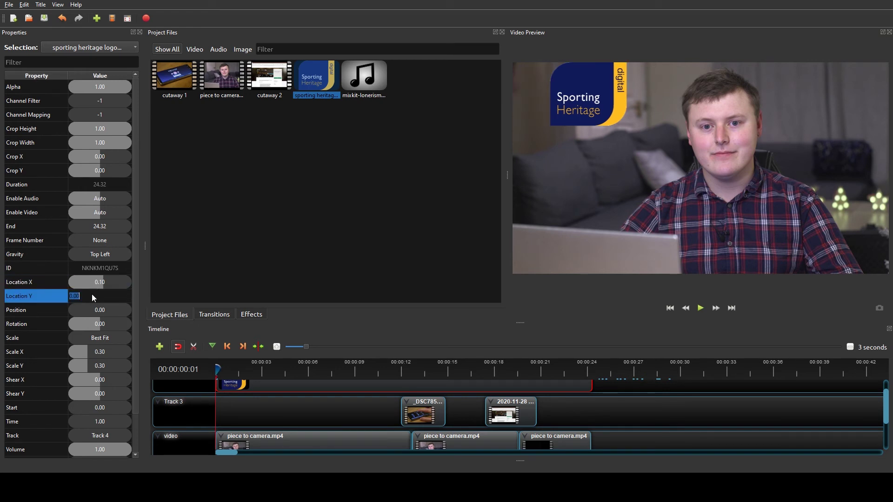
pyautogui.write('0.10')
pyautogui.press('Return')
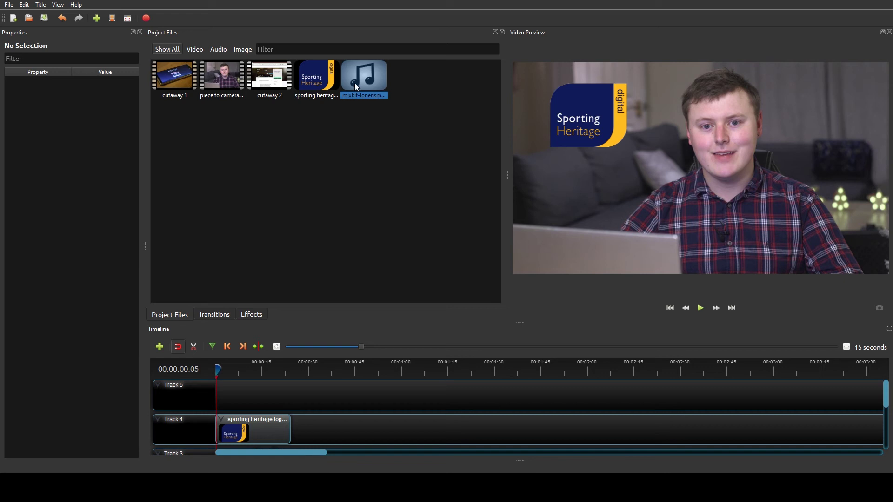
# - Place the mixkit-lonerism-159.mp3 music at the start of a new track above the logo
pyautogui.moveTo(354, 83); pyautogui.dragTo(219, 395)
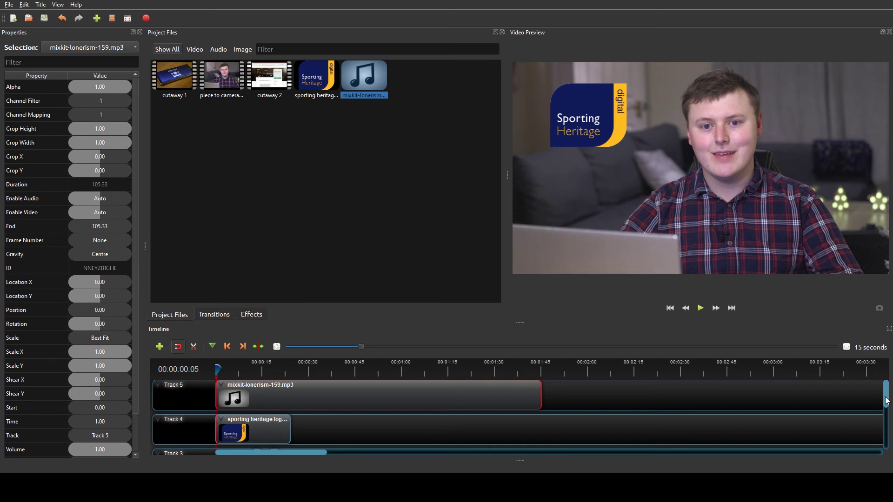
# - Display the music clip's waveform and trim its start to 80.72, sliding it back to the timeline's beginning to match the logo clip's length
pyautogui.click(278, 399)
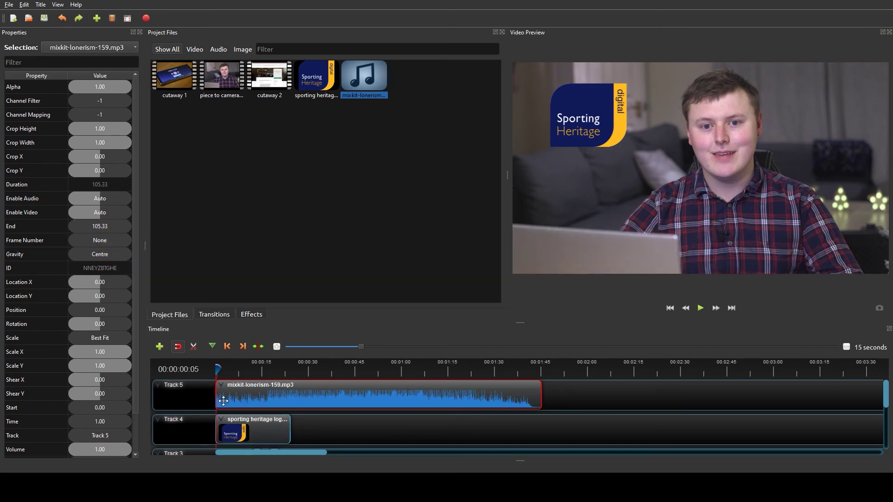
pyautogui.moveTo(216, 395); pyautogui.dragTo(408, 407)
pyautogui.moveTo(488, 404); pyautogui.dragTo(261, 391)
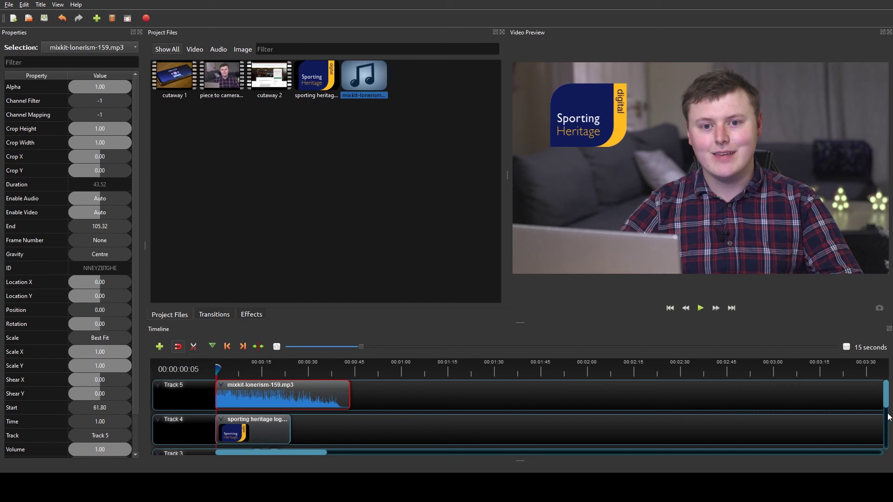
pyautogui.moveTo(887, 402)
pyautogui.mouseDown()
pyautogui.moveTo(883, 444)
pyautogui.moveTo(885, 391)
pyautogui.mouseUp()
pyautogui.moveTo(218, 396)
pyautogui.mouseDown()
pyautogui.moveTo(251, 395)
pyautogui.moveTo(230, 397)
pyautogui.mouseUp()
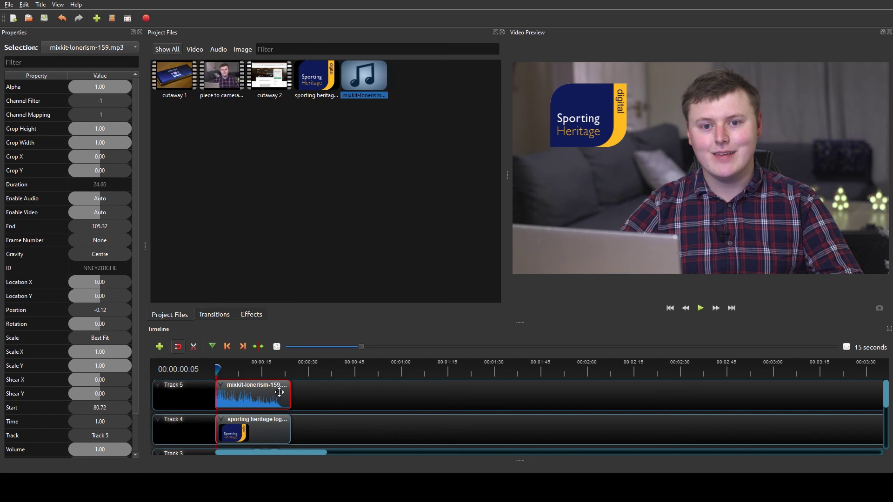
# - Set the volume of the mixkit-lonerism-159.mp3 music clip to 0.05 and reselect the clip to check the value
pyautogui.scroll(-1, 107, 420)
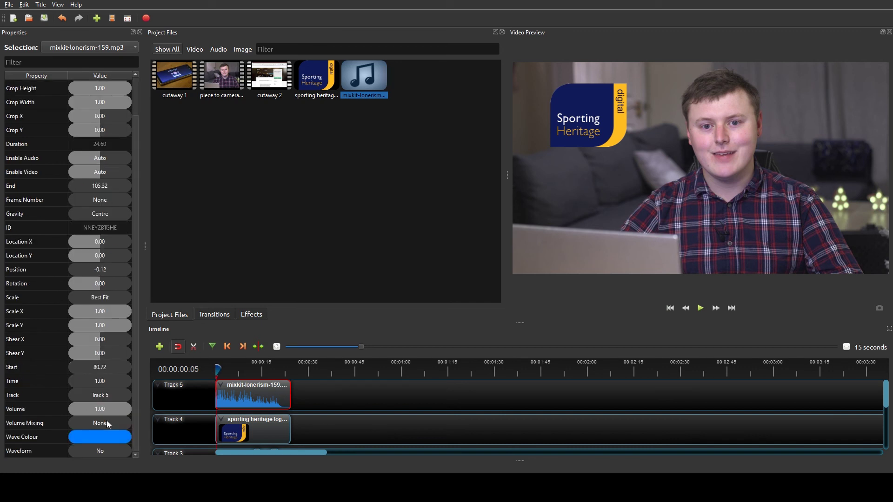
pyautogui.doubleClick(93, 409)
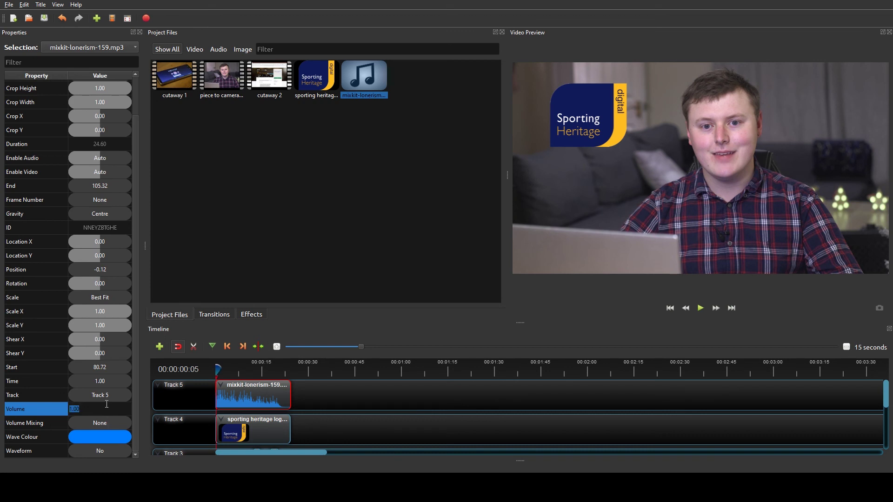
pyautogui.write('0.05')
pyautogui.click(330, 401)
pyautogui.click(265, 399)
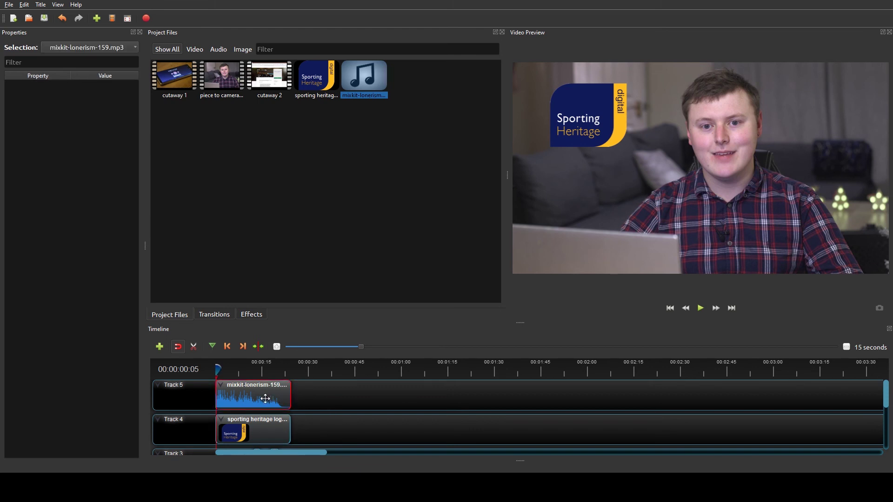
pyautogui.scroll(-1, 91, 416)
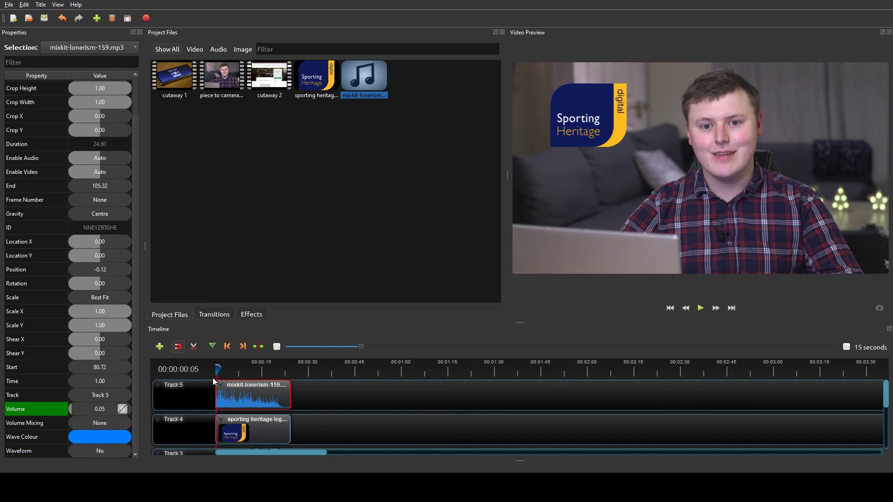
pyautogui.click(234, 394)
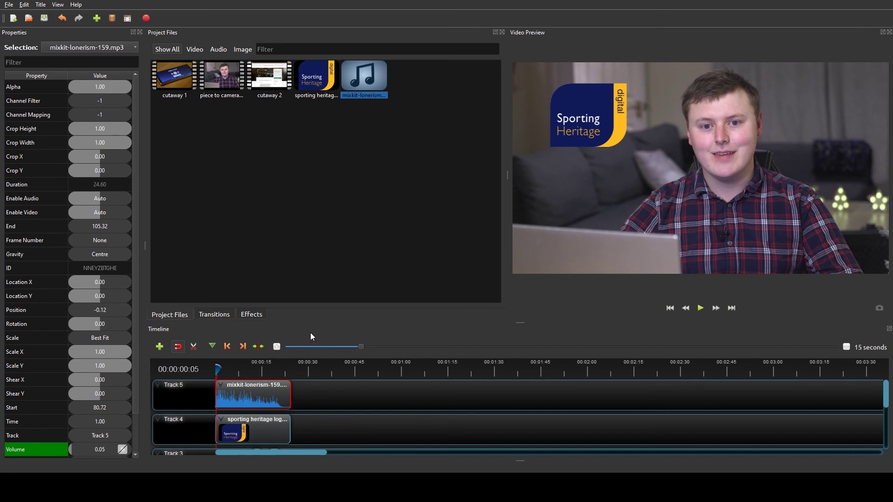
pyautogui.click(229, 395)
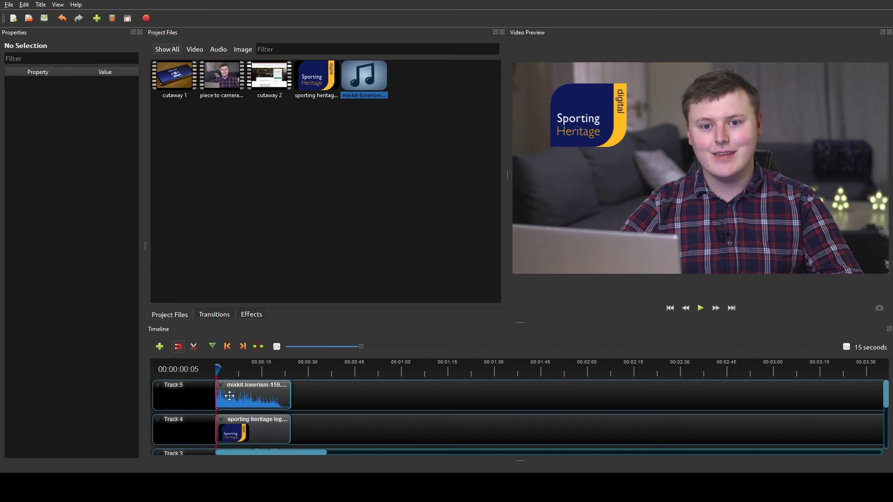